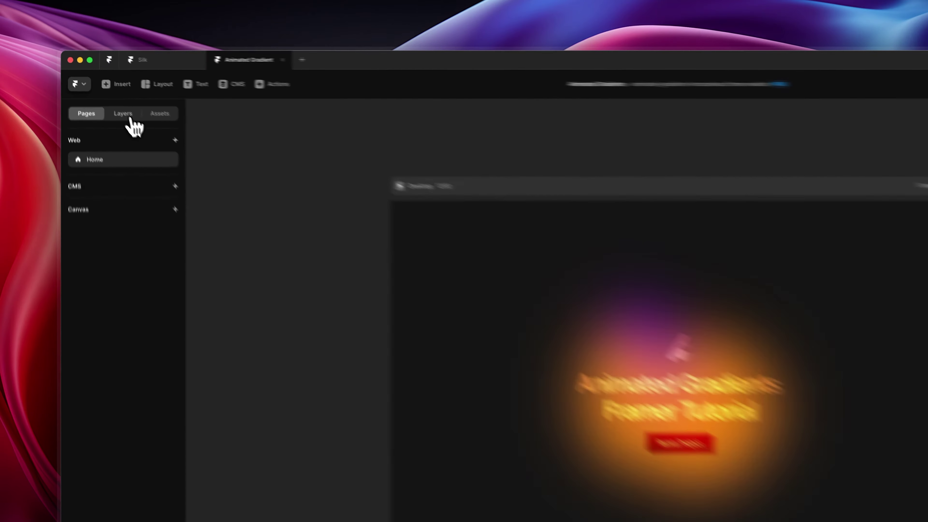
Step: Copy the Gradients component from Desktop > Gradient Blur in the Animated Gradients project
{"action": "left_click", "coordinate": [100, 90]}
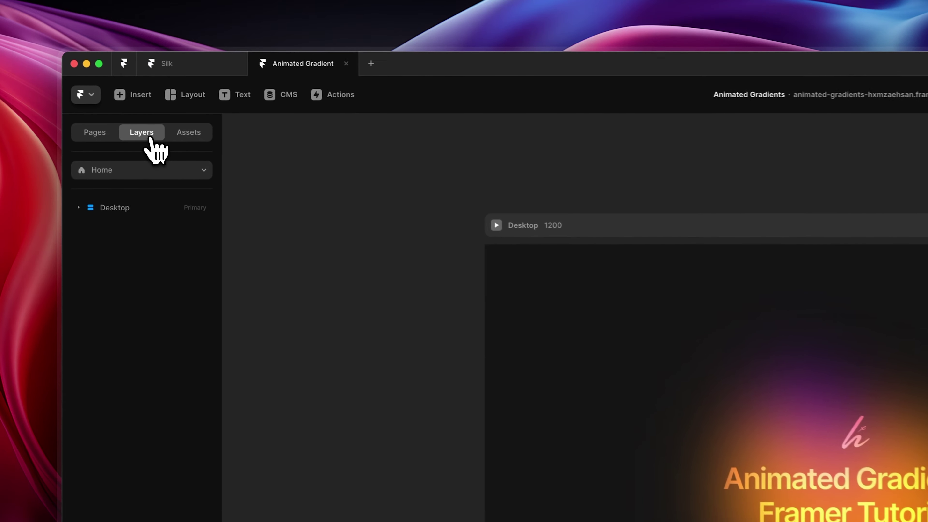
{"action": "left_click", "coordinate": [80, 211]}
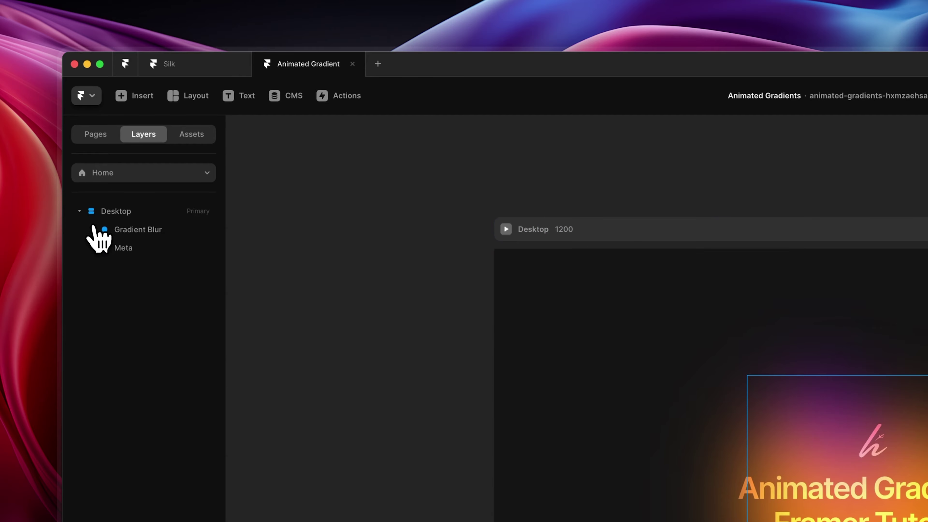
{"action": "left_click", "coordinate": [93, 229]}
{"action": "right_click", "coordinate": [188, 253]}
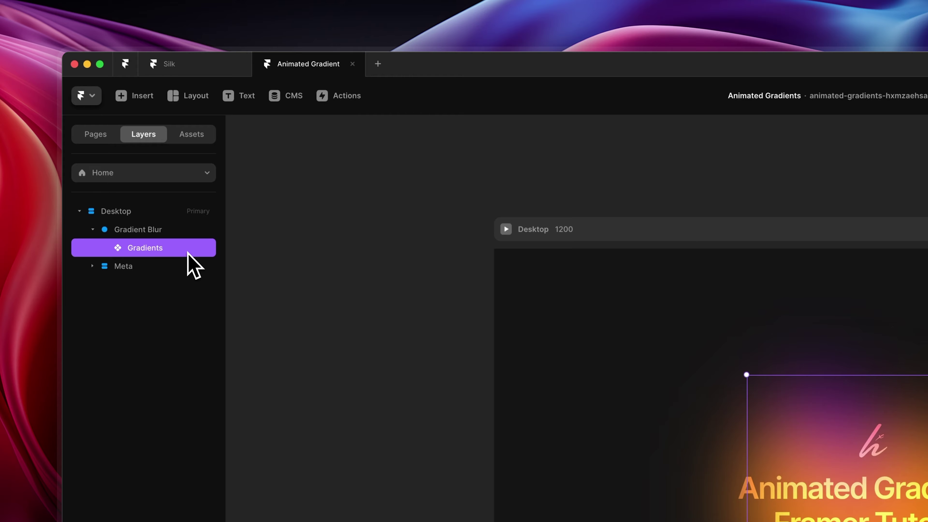
{"action": "mouse_move", "coordinate": [233, 345]}
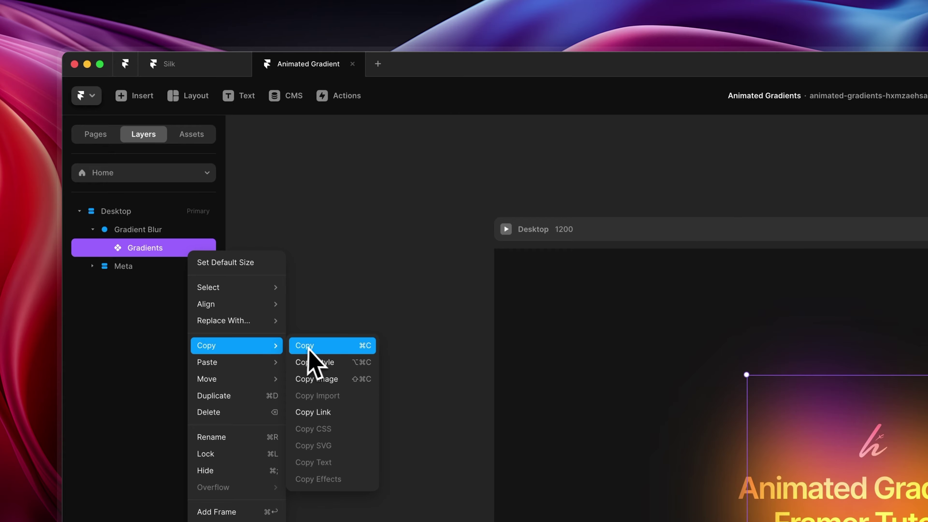
{"action": "left_click", "coordinate": [317, 346]}
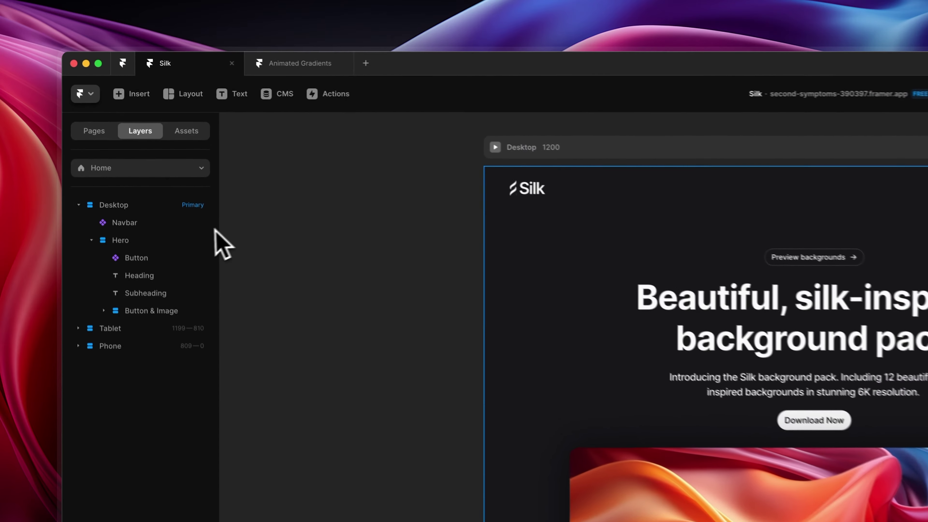
Step: Paste the Gradients component into Silk's Hero section, below the hero image
{"action": "left_click", "coordinate": [129, 171]}
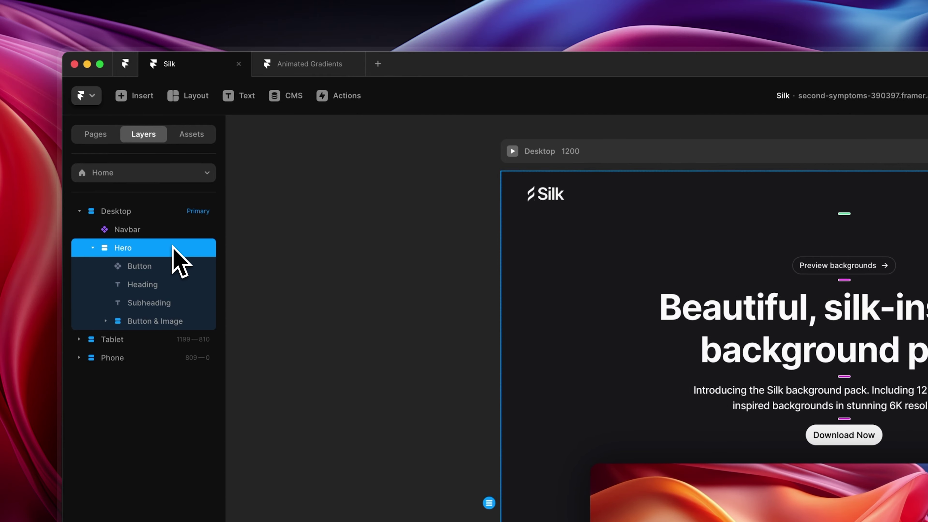
{"action": "key", "text": "super+v"}
{"action": "left_click", "coordinate": [255, 261]}
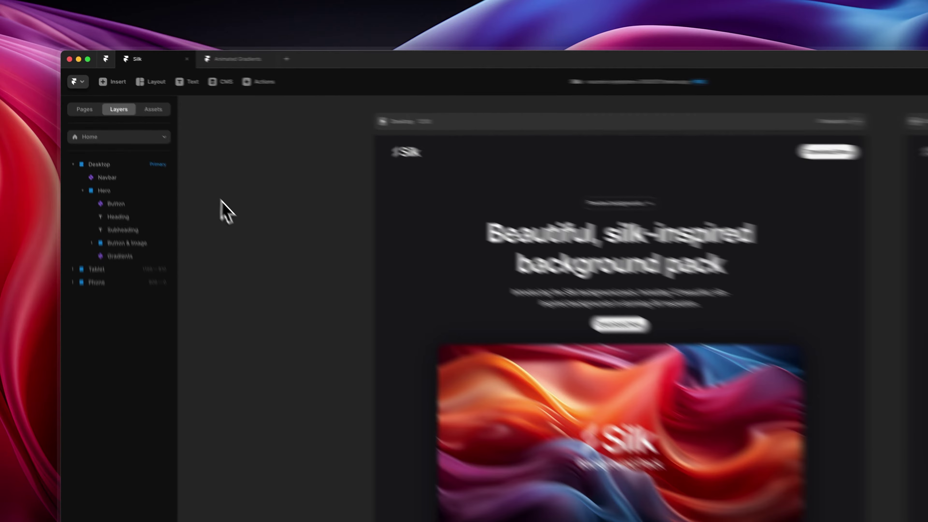
{"action": "scroll", "coordinate": [291, 267], "scroll_direction": "down", "scroll_amount": 5}
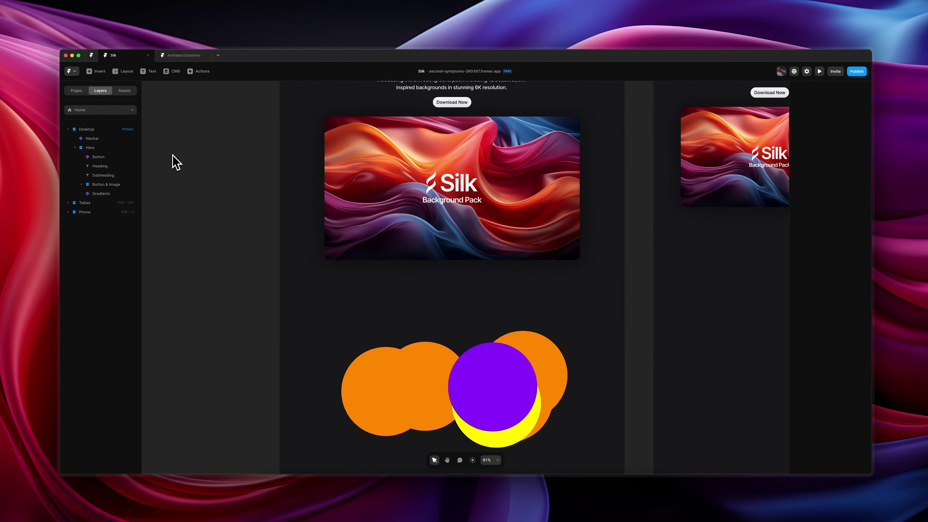
{"action": "scroll", "coordinate": [172, 156], "scroll_direction": "down", "scroll_amount": 3}
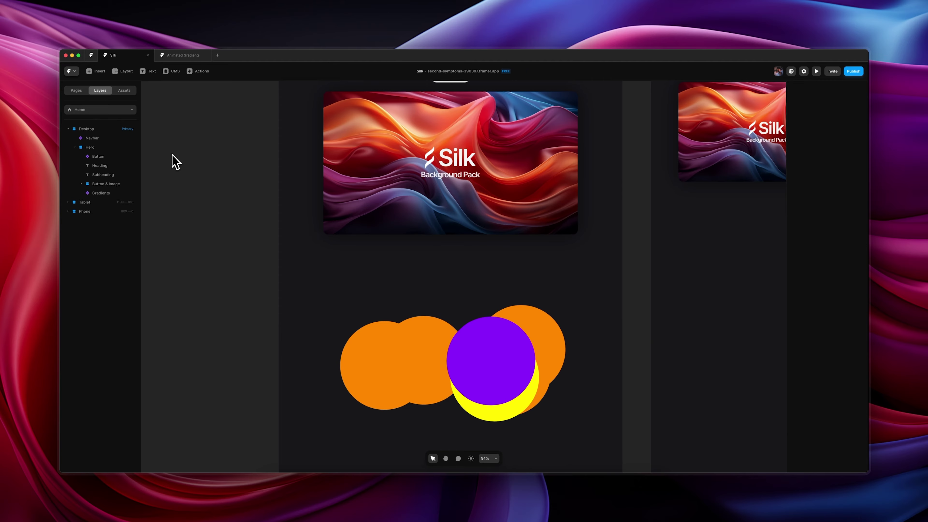
{"action": "scroll", "coordinate": [468, 163], "scroll_direction": "down", "scroll_amount": 5}
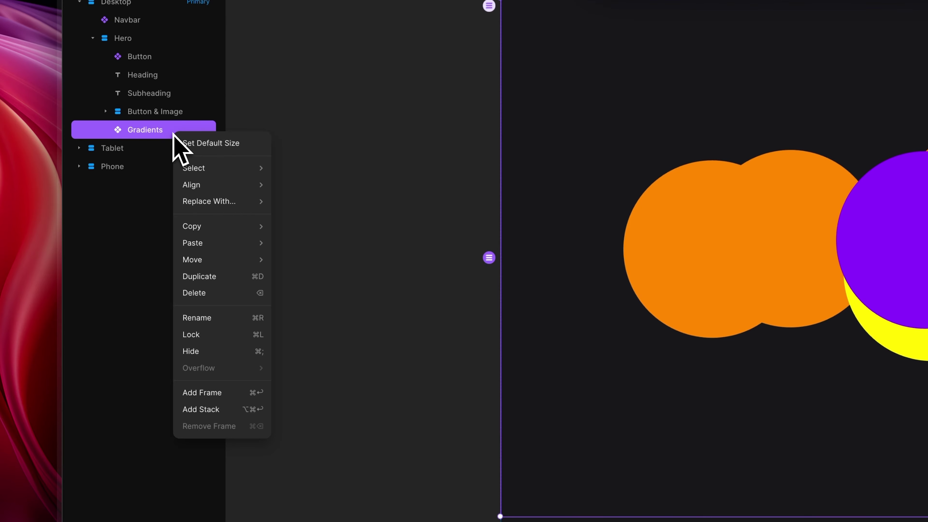
Step: Wrap the Gradients component in a new frame and name it 'Gradient'
{"action": "left_click", "coordinate": [258, 392]}
{"action": "double_click", "coordinate": [137, 132]}
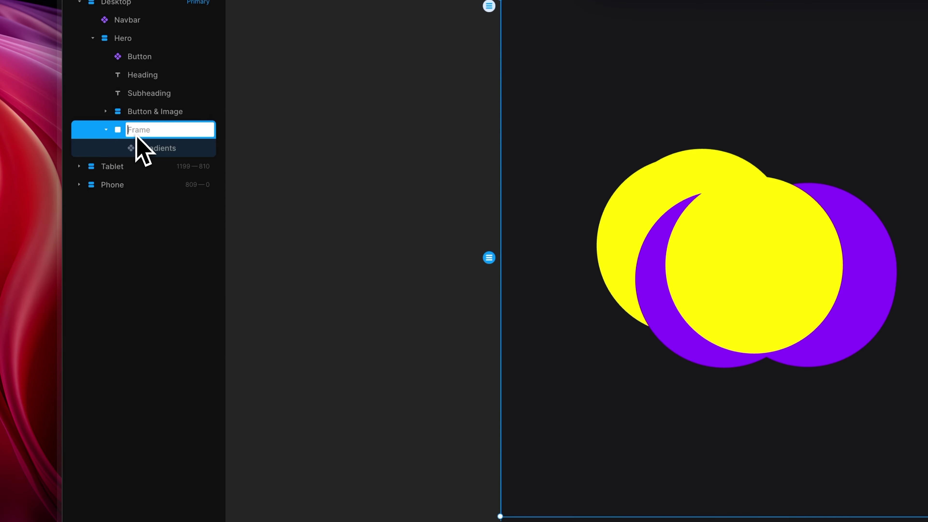
{"action": "type", "text": "Gradient"}
{"action": "key", "text": "Return"}
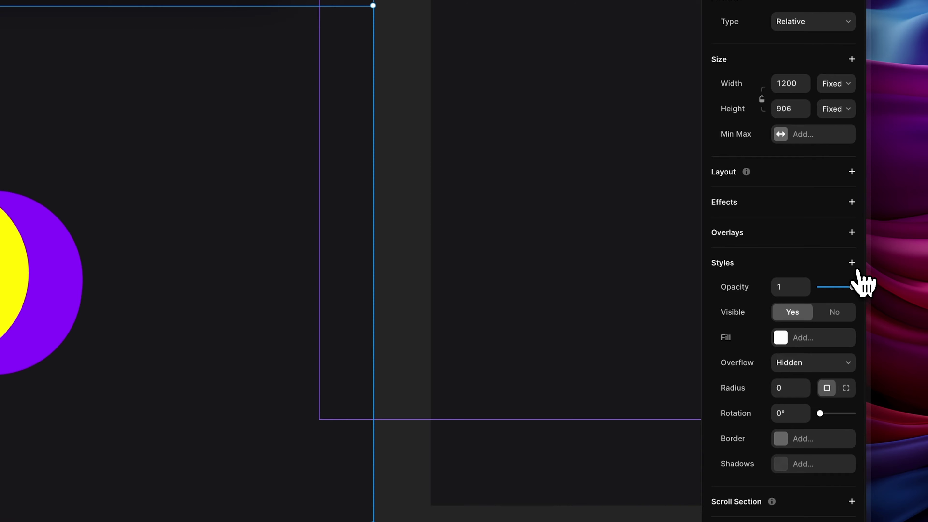
Step: Add a Blur filter of 60 to the Gradient frame's styles
{"action": "left_click", "coordinate": [856, 270]}
{"action": "mouse_move", "coordinate": [839, 310]}
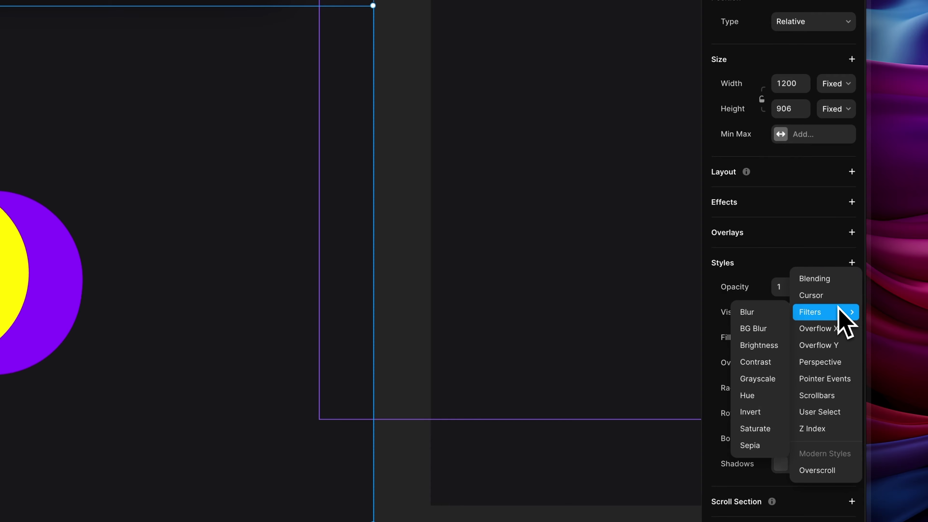
{"action": "left_click", "coordinate": [777, 315]}
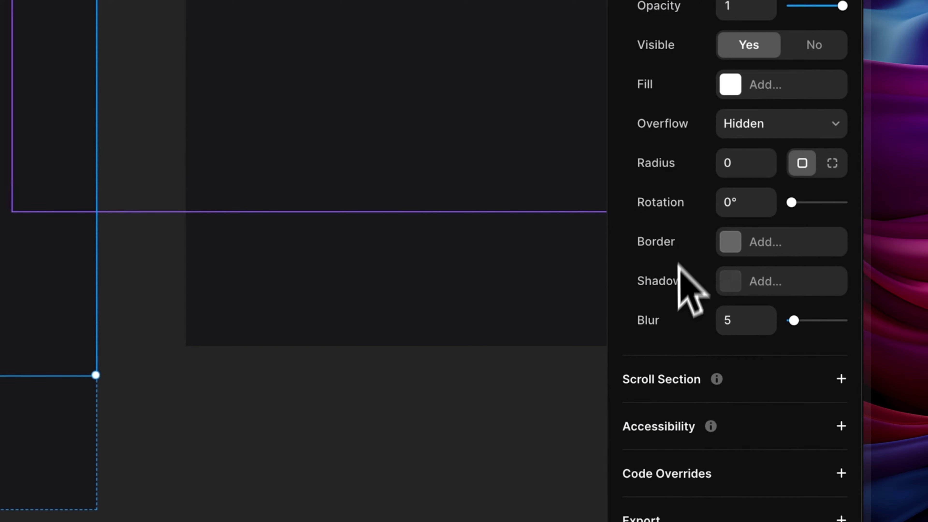
{"action": "left_click", "coordinate": [779, 489]}
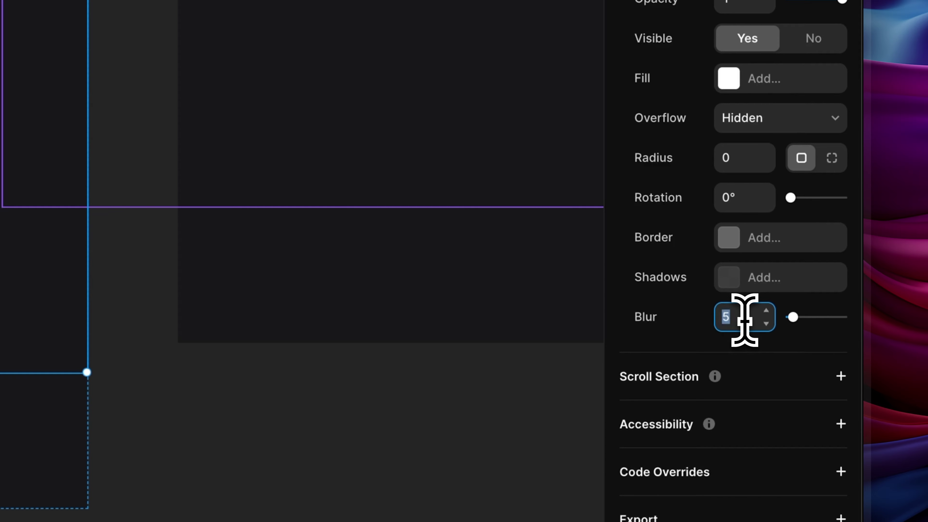
{"action": "type", "text": "60"}
{"action": "key", "text": "Return"}
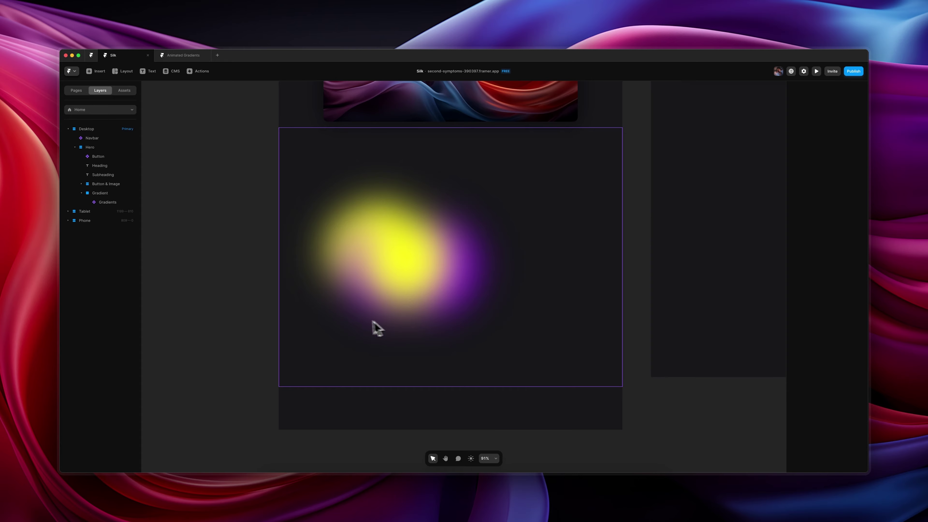
{"action": "scroll", "coordinate": [543, 274], "scroll_direction": "up", "scroll_amount": 10}
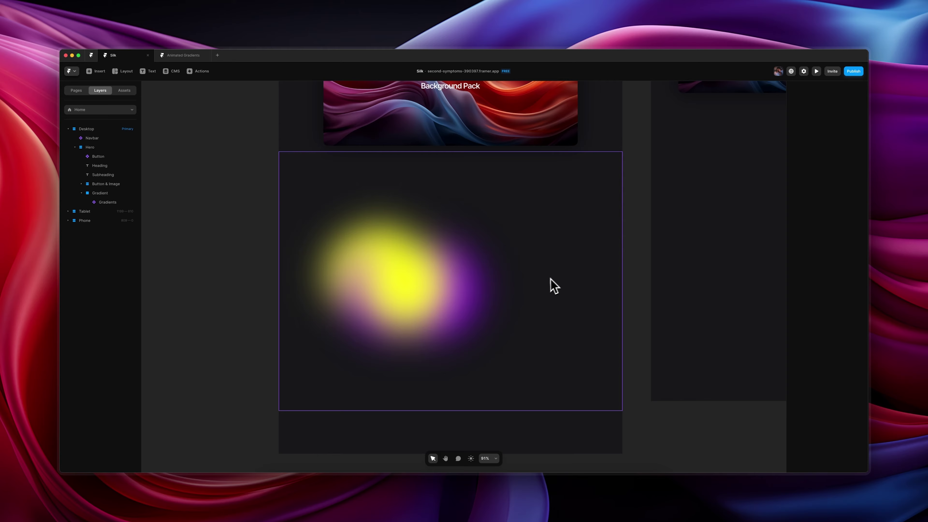
{"action": "scroll", "coordinate": [550, 286], "scroll_direction": "up", "scroll_amount": 3}
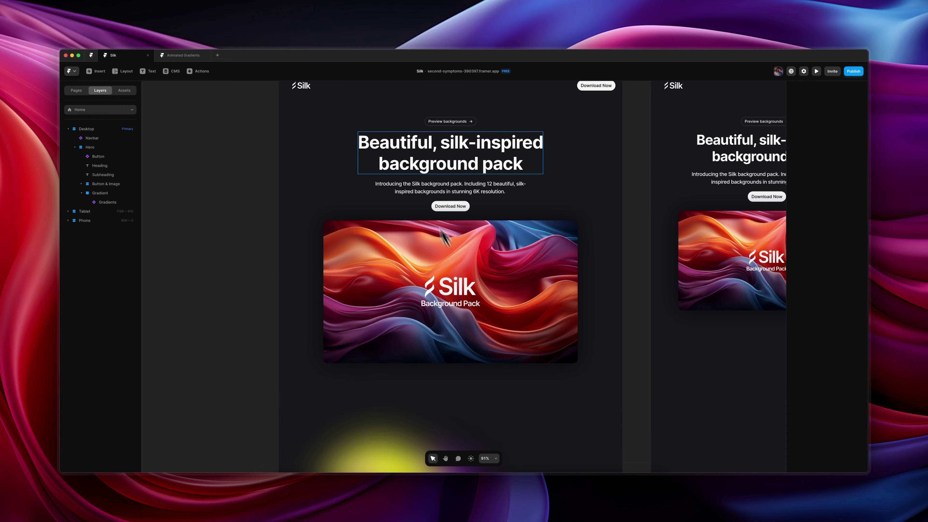
{"action": "scroll", "coordinate": [545, 220], "scroll_direction": "down", "scroll_amount": 3}
{"action": "scroll", "coordinate": [547, 238], "scroll_direction": "down", "scroll_amount": 5}
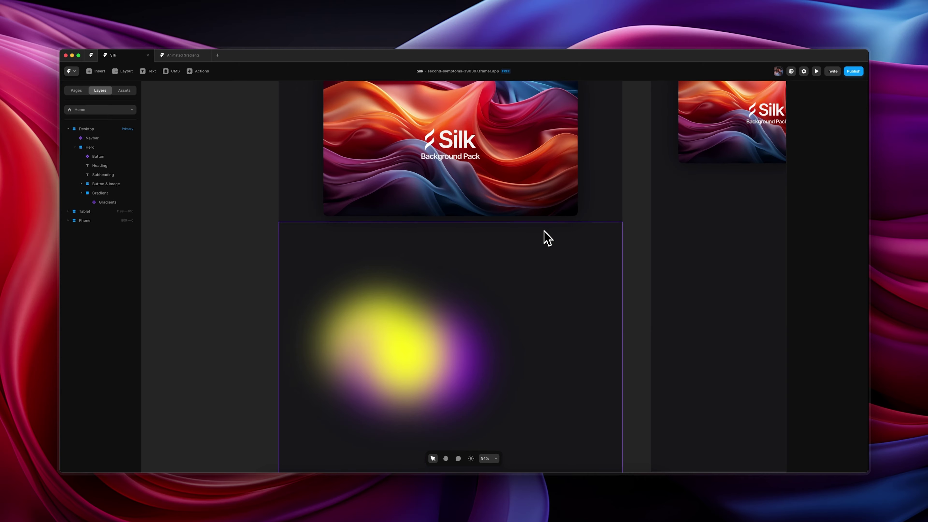
Step: Set the Gradient frame's position type to Absolute
{"action": "left_click", "coordinate": [100, 192]}
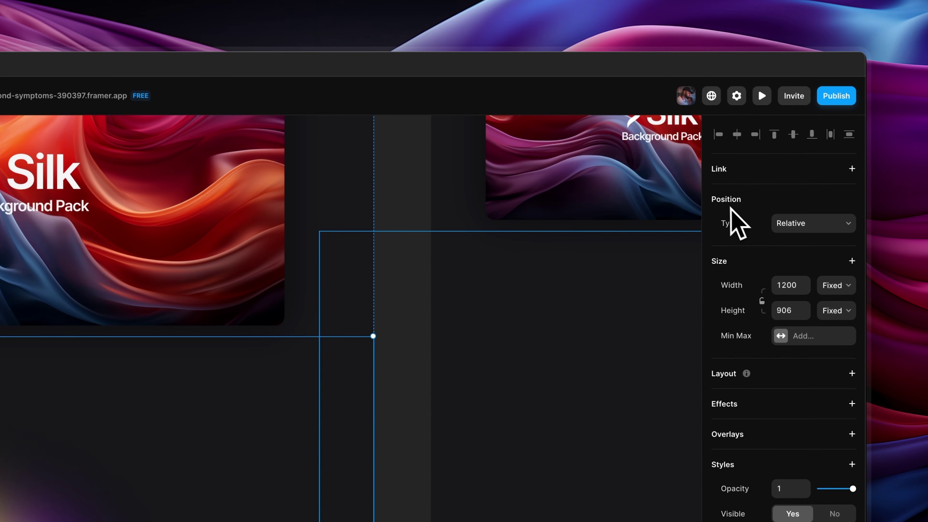
{"action": "left_click", "coordinate": [782, 226]}
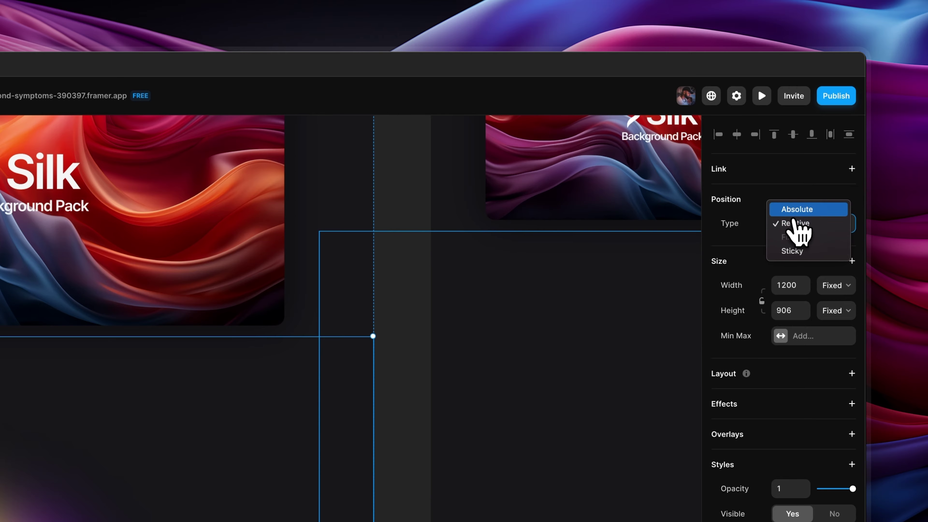
{"action": "left_click", "coordinate": [793, 209]}
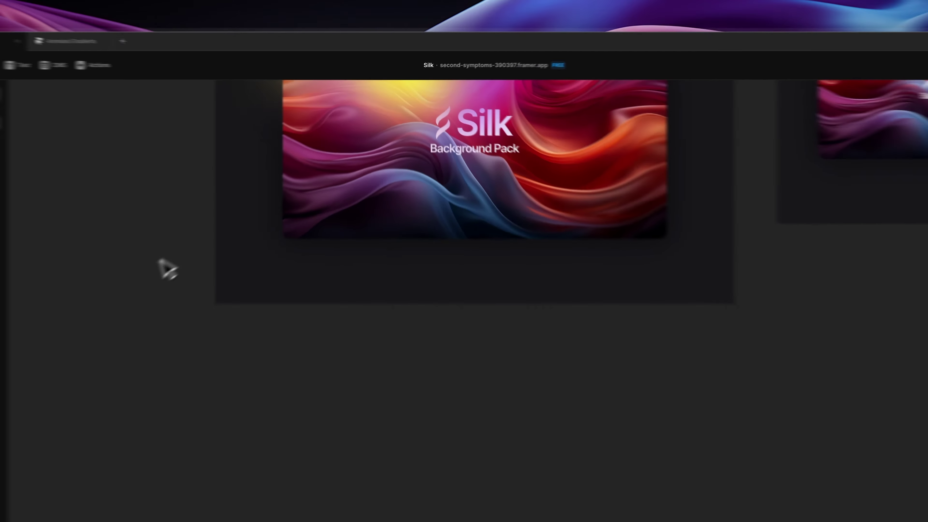
{"action": "key", "text": "Escape"}
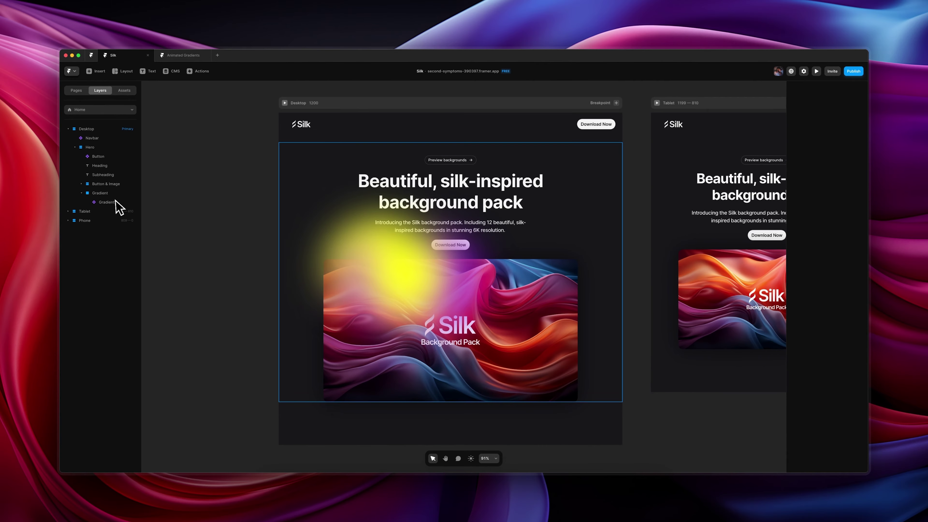
Step: Pin the Gradient frame to the centre and centre it vertically within Hero
{"action": "left_click", "coordinate": [110, 202]}
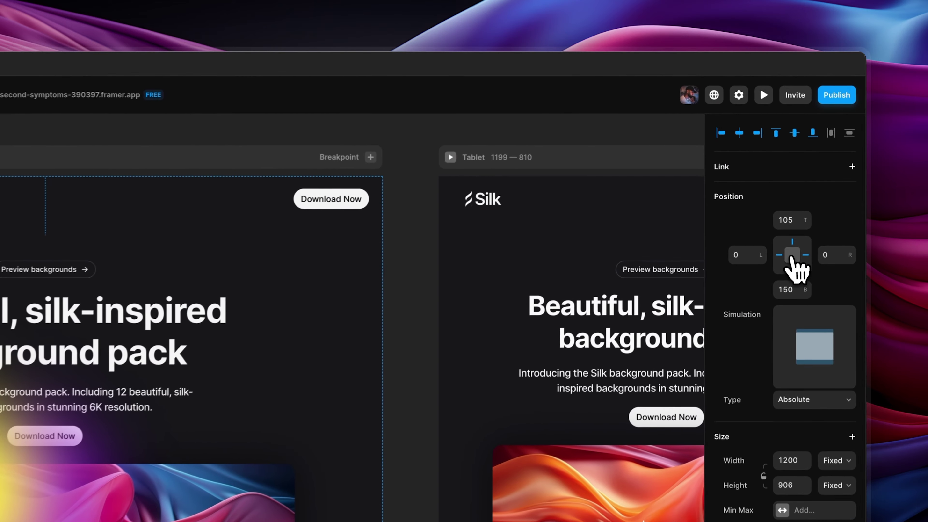
{"action": "left_click", "coordinate": [792, 256]}
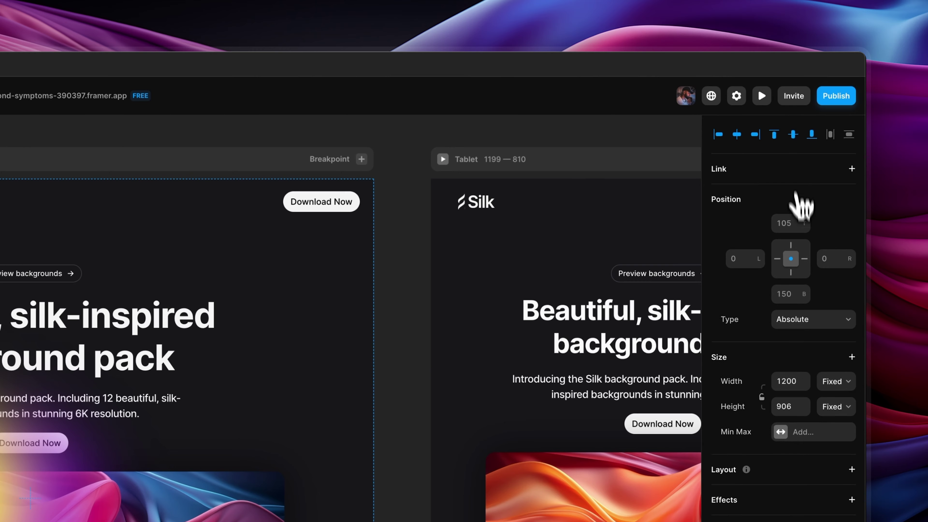
{"action": "left_click", "coordinate": [793, 135]}
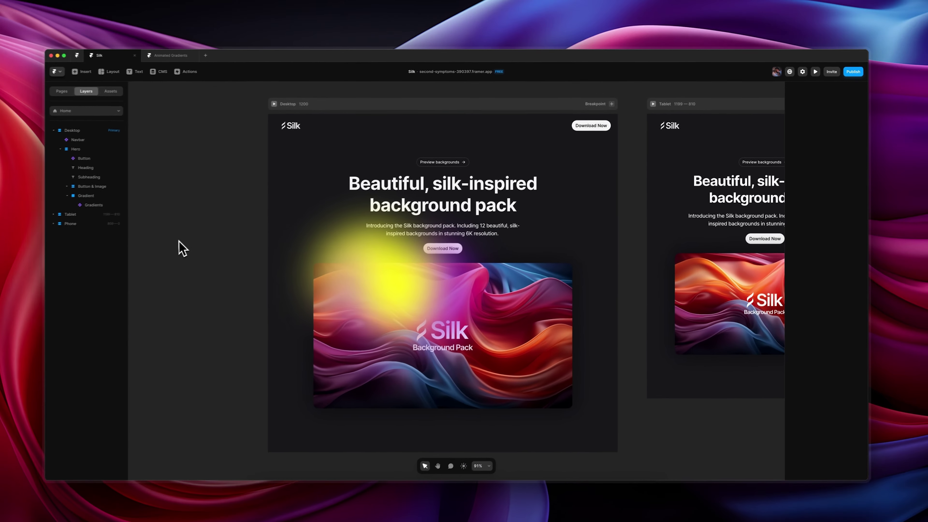
{"action": "left_click", "coordinate": [192, 241]}
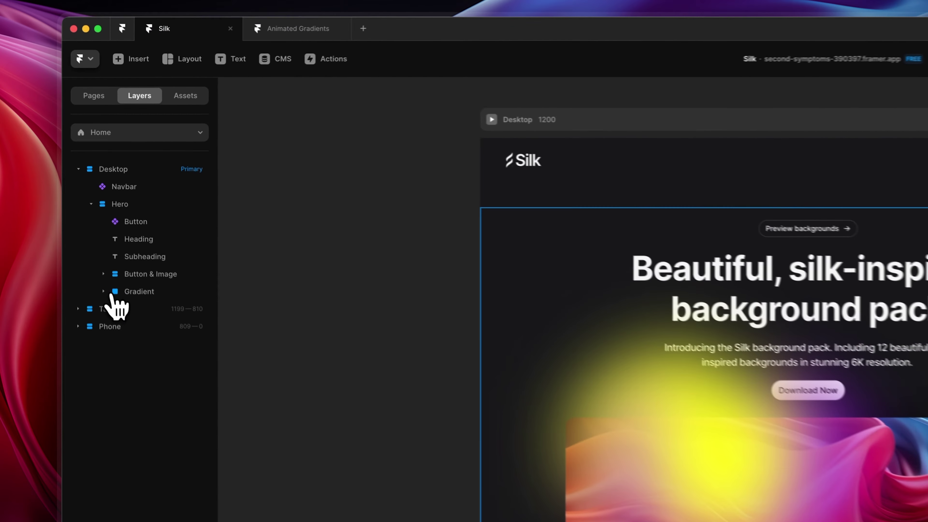
Step: Move the Gradient layer to the top of Hero and set its z-index to 1
{"action": "left_click", "coordinate": [101, 193]}
{"action": "left_click_drag", "start_coordinate": [139, 305], "coordinate": [146, 221]}
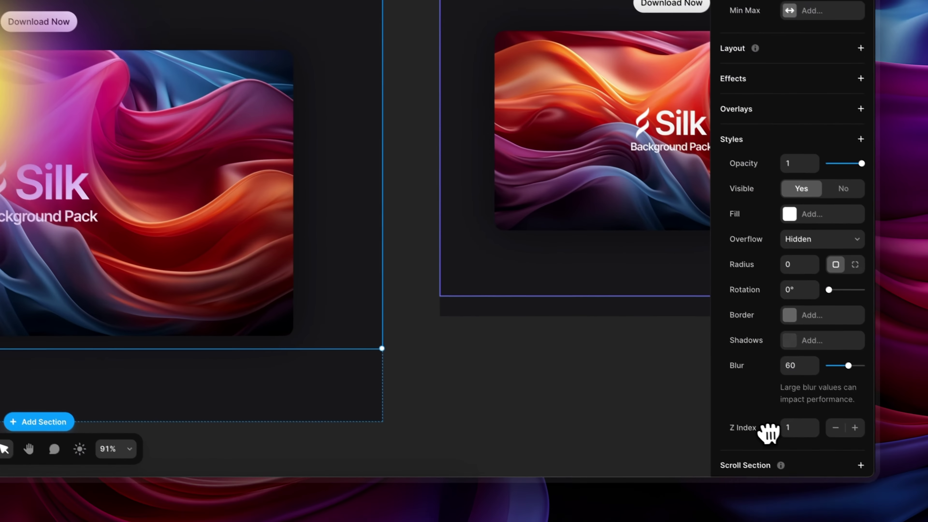
{"action": "left_click_drag", "start_coordinate": [769, 424], "coordinate": [814, 442]}
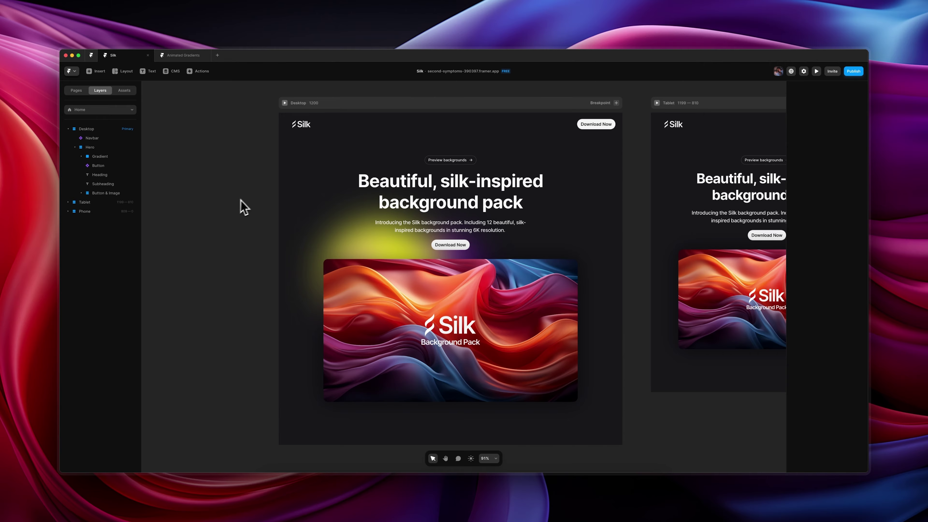
Step: Preview the Desktop page to see the glow animate behind the hero heading
{"action": "left_click", "coordinate": [285, 103]}
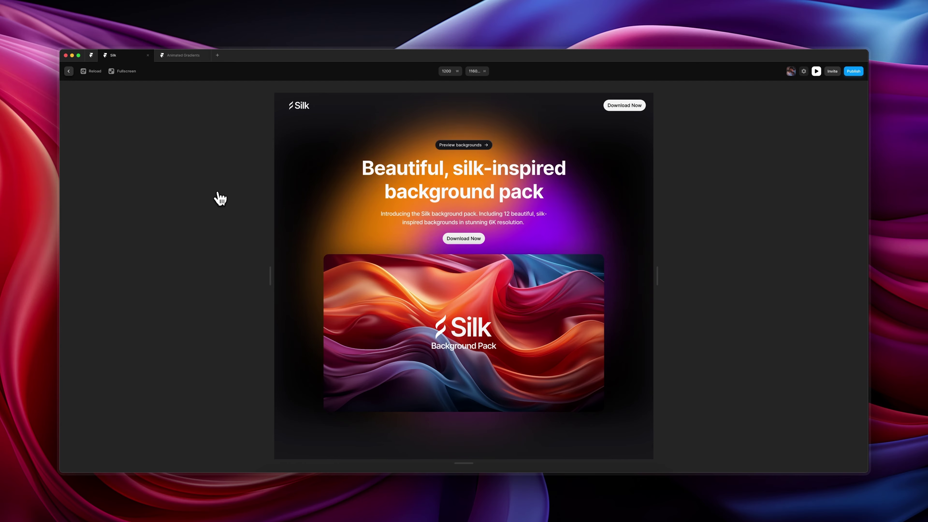
{"action": "key", "text": "Escape"}
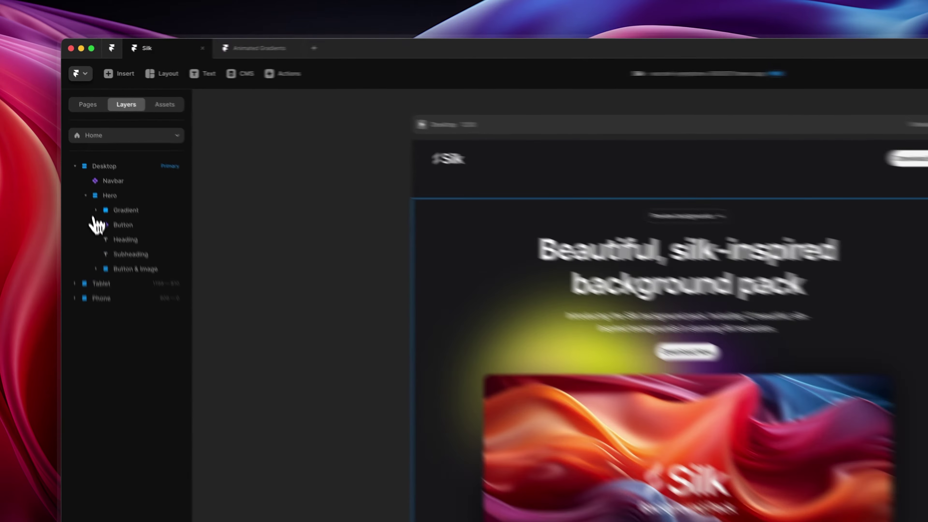
Step: Open the Gradients component's particle Colors list (#FF8800, #FFFB00, #8C00FF)
{"action": "left_click", "coordinate": [95, 210]}
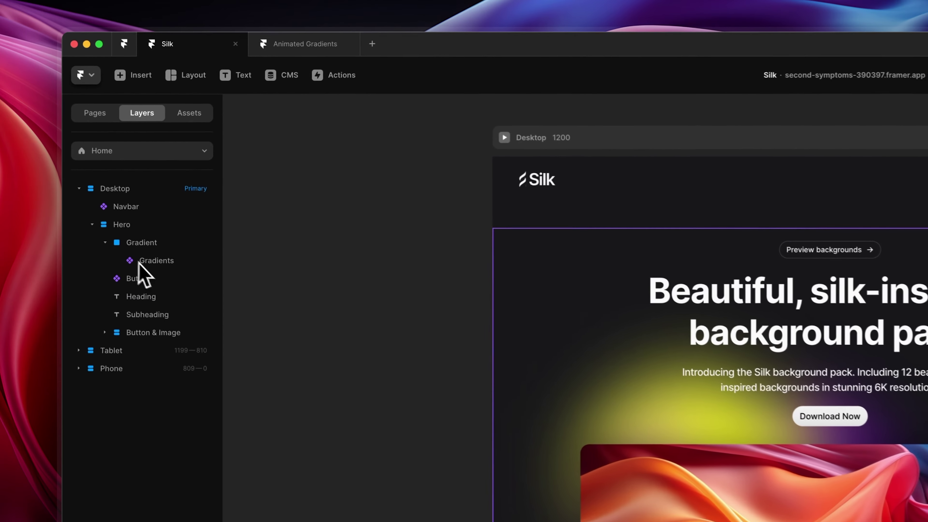
{"action": "left_click", "coordinate": [121, 225]}
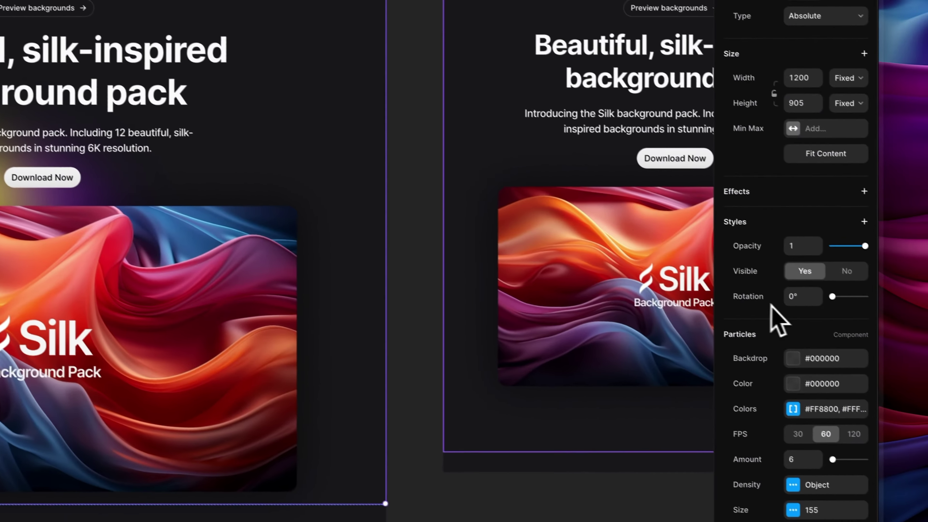
{"action": "scroll", "coordinate": [767, 299], "scroll_direction": "down", "scroll_amount": 5}
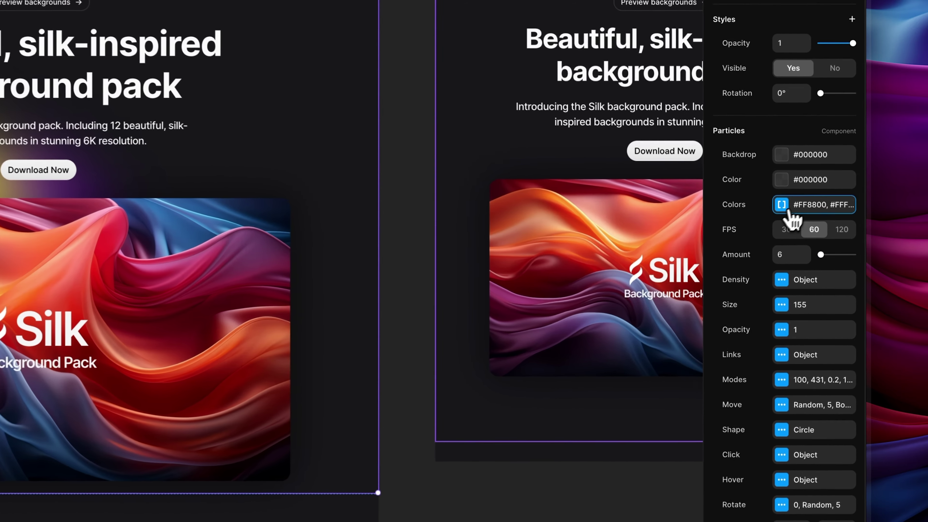
{"action": "left_click", "coordinate": [780, 236]}
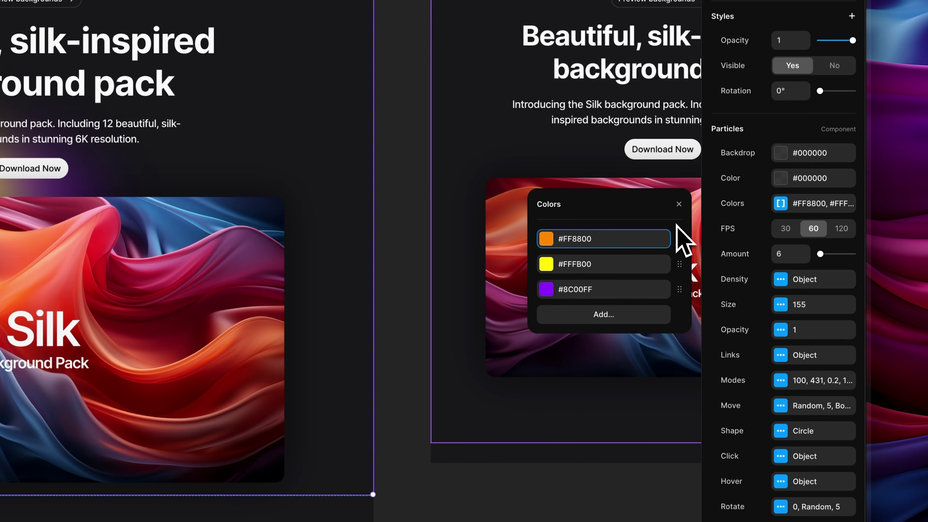
Step: Remove all existing colours from the particle colour list
{"action": "left_click", "coordinate": [664, 224]}
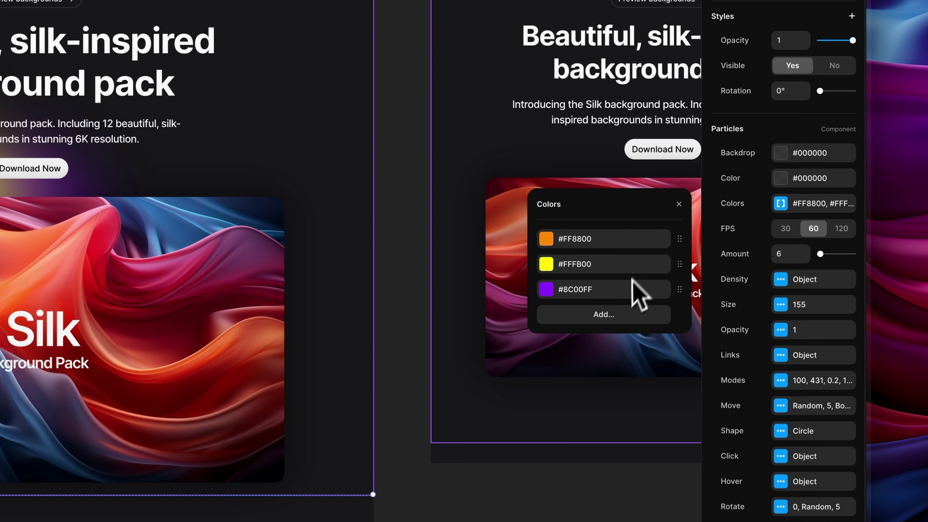
{"action": "left_click", "coordinate": [618, 317]}
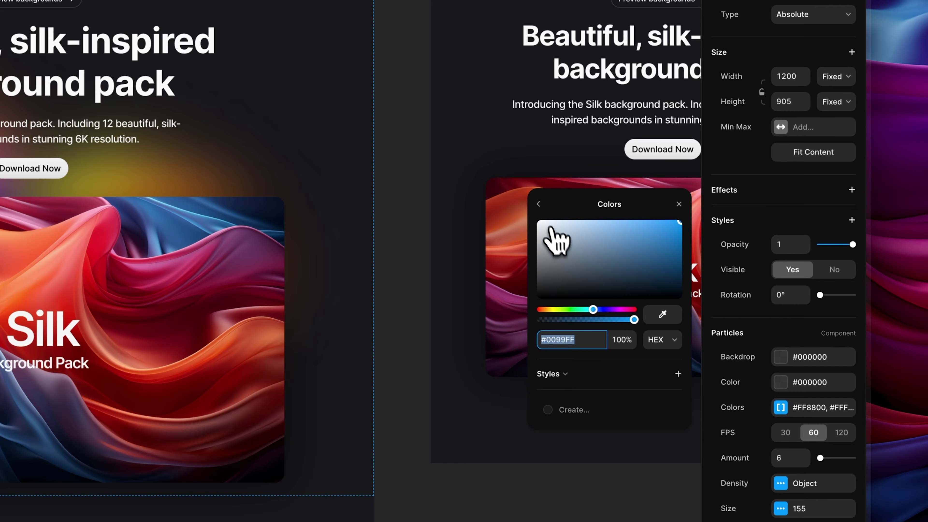
{"action": "left_click", "coordinate": [539, 204]}
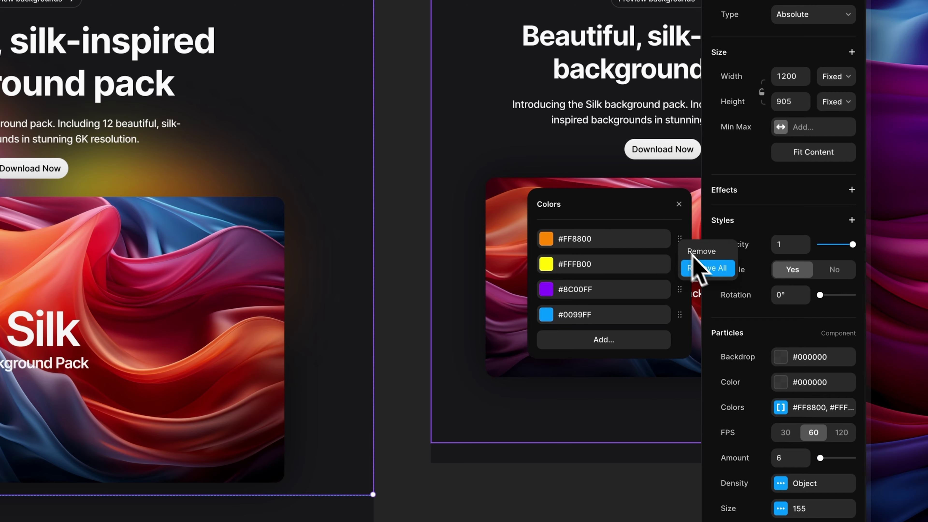
{"action": "left_click", "coordinate": [706, 268]}
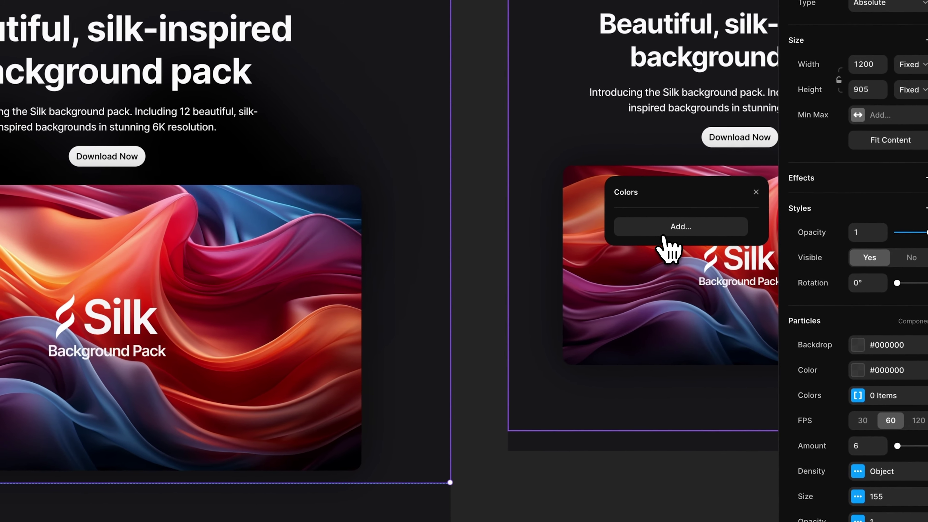
Step: Add three particle colours sampled from the silk image: #CE563E, #B8335A and #96386C
{"action": "left_click", "coordinate": [665, 234]}
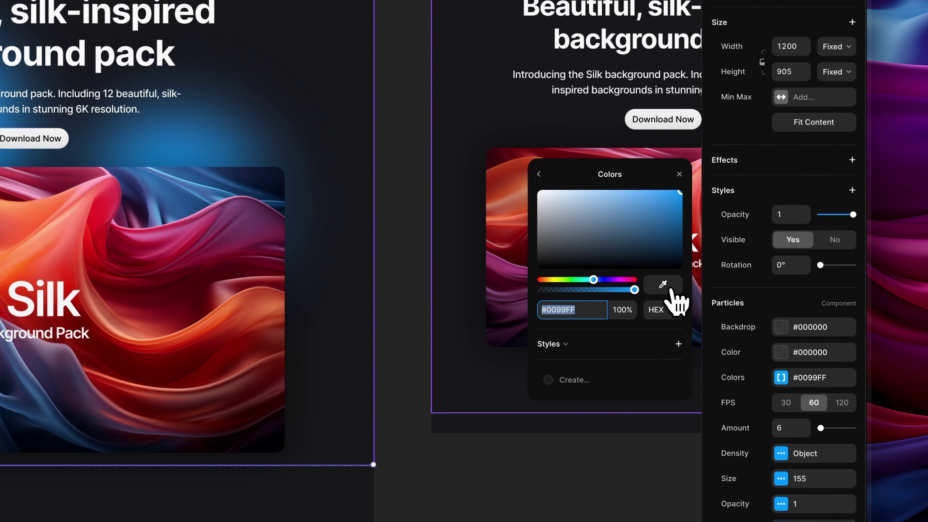
{"action": "left_click", "coordinate": [740, 302]}
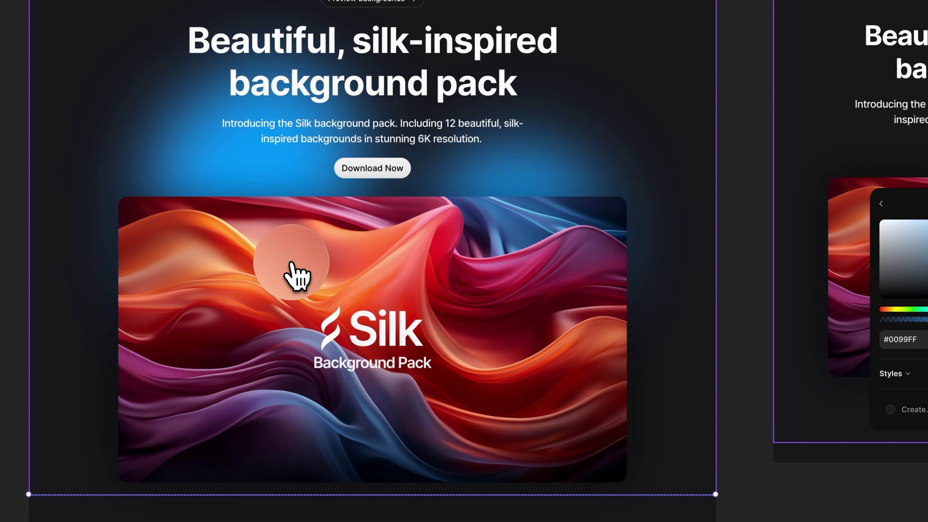
{"action": "left_click", "coordinate": [298, 256]}
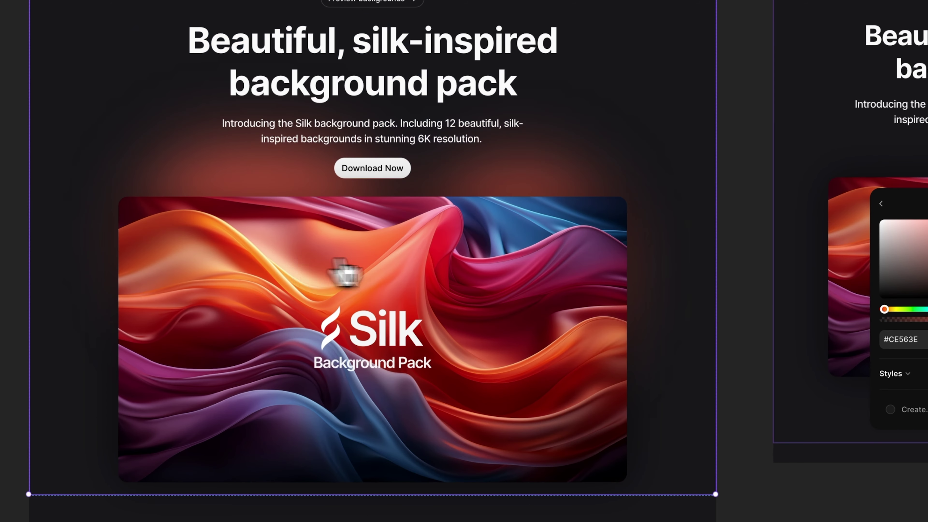
{"action": "left_click", "coordinate": [547, 204]}
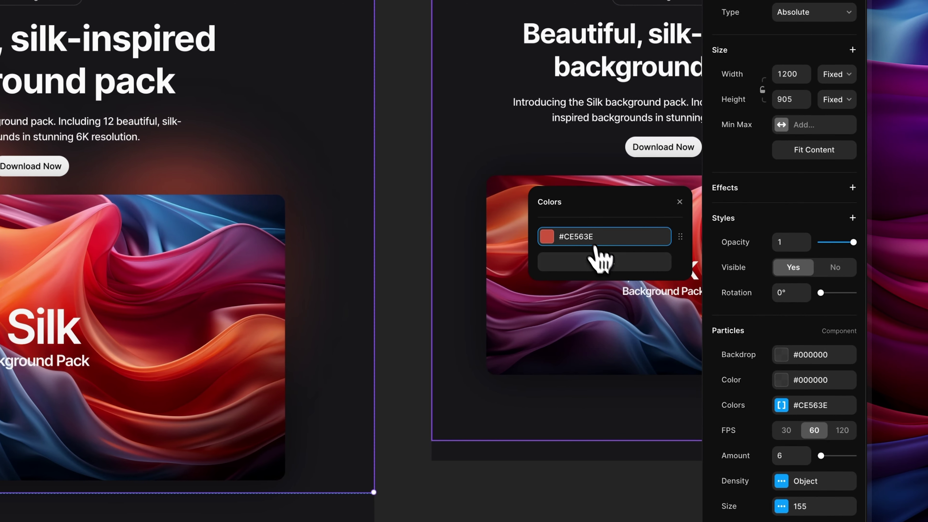
{"action": "left_click", "coordinate": [603, 262]}
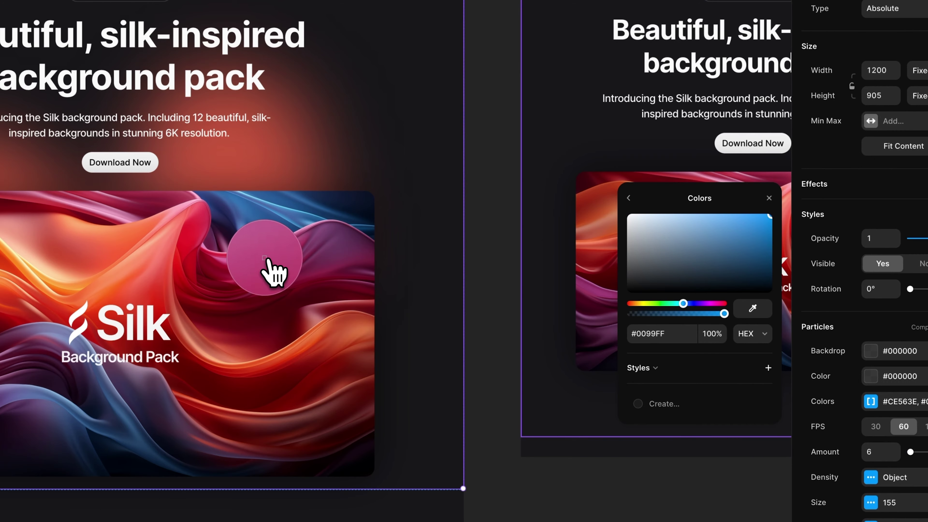
{"action": "left_click", "coordinate": [263, 261]}
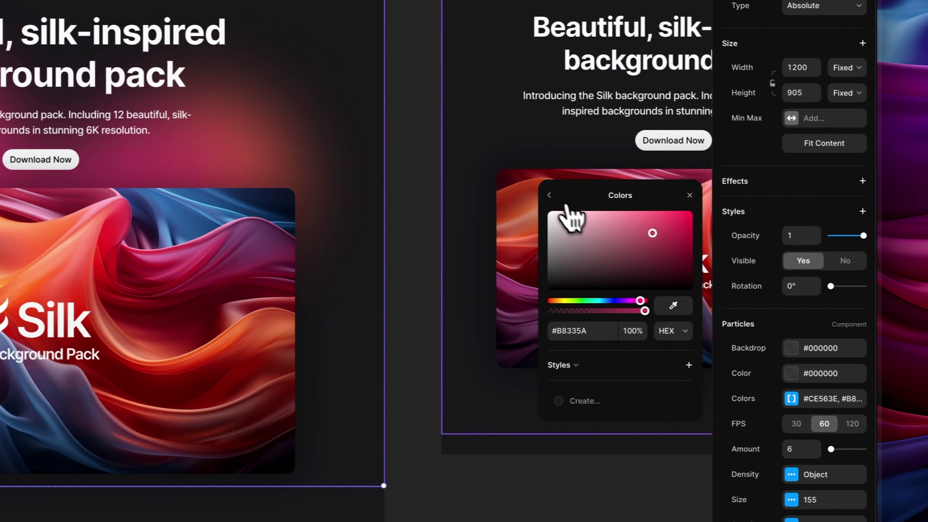
{"action": "left_click", "coordinate": [628, 197]}
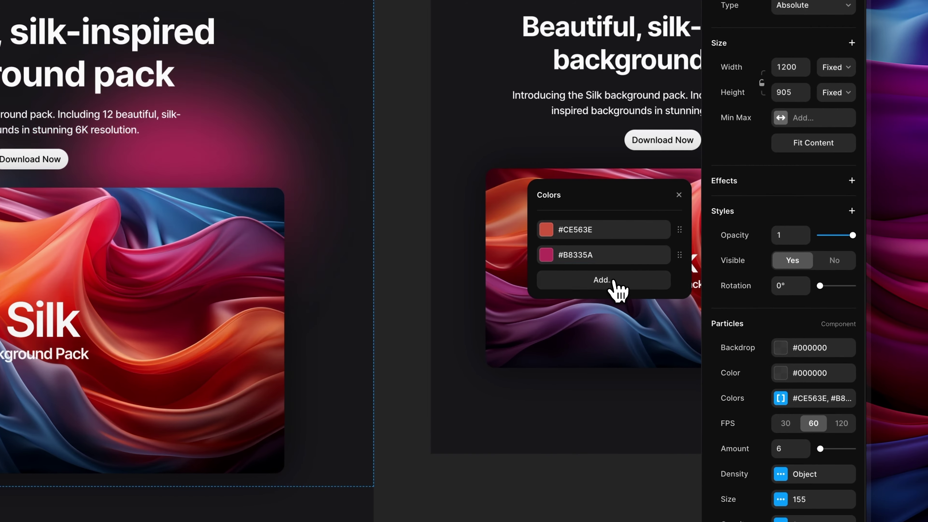
{"action": "left_click", "coordinate": [614, 282]}
{"action": "left_click", "coordinate": [662, 307]}
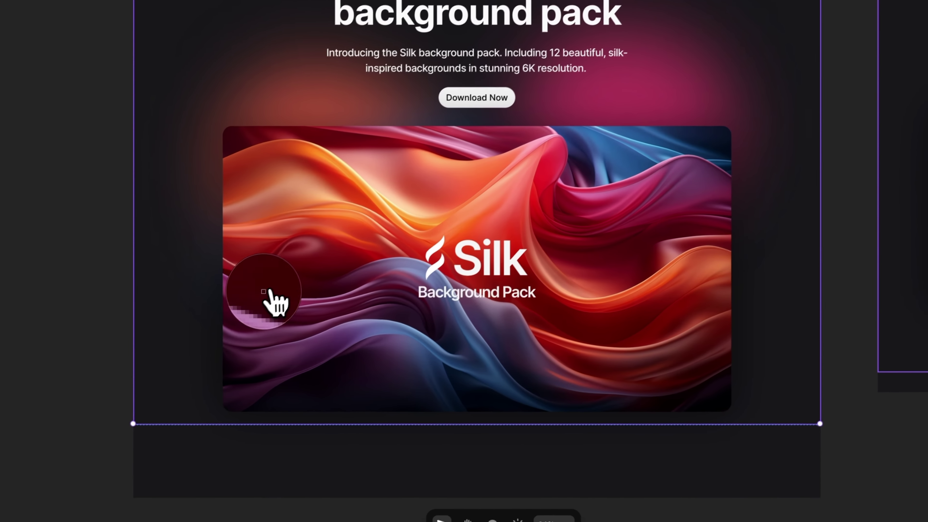
{"action": "left_click", "coordinate": [269, 292]}
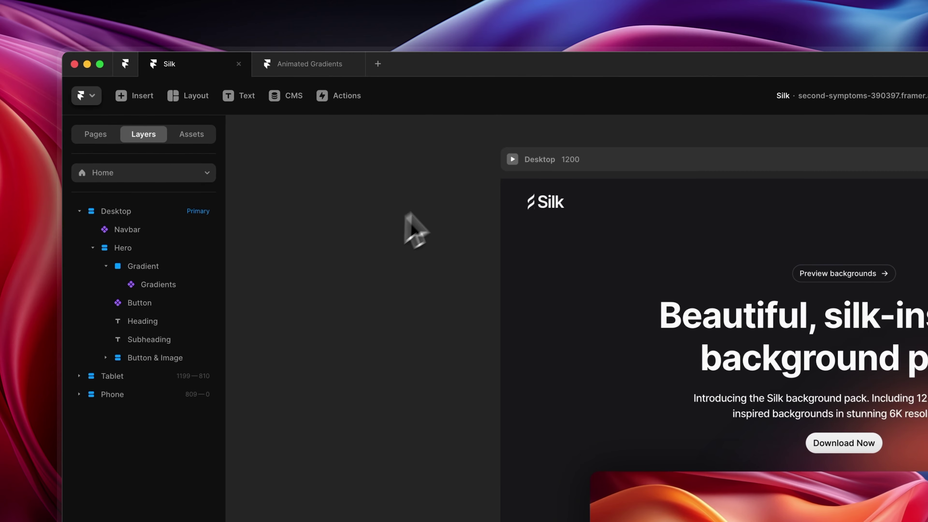
Step: Preview the warm glow, then lower the Gradients particle movement speed from 5 to 1
{"action": "key", "text": "super+p"}
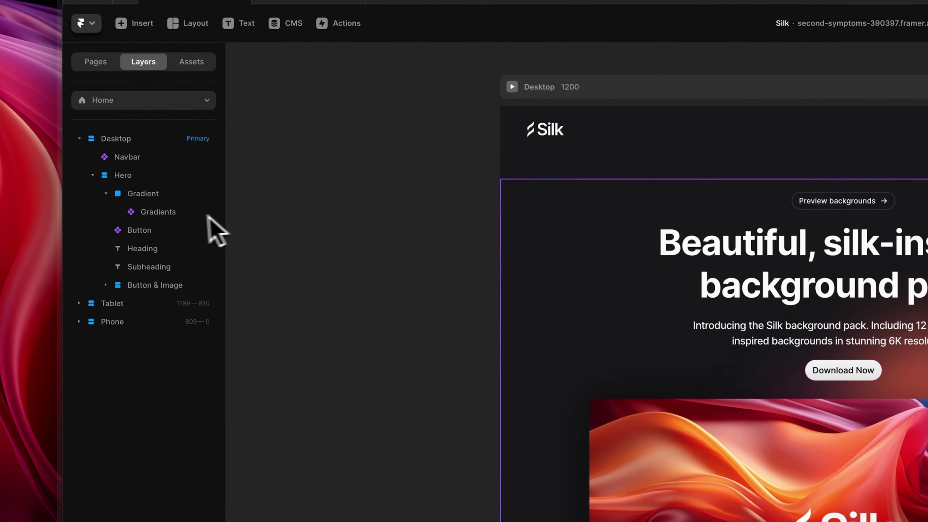
{"action": "left_click", "coordinate": [182, 214]}
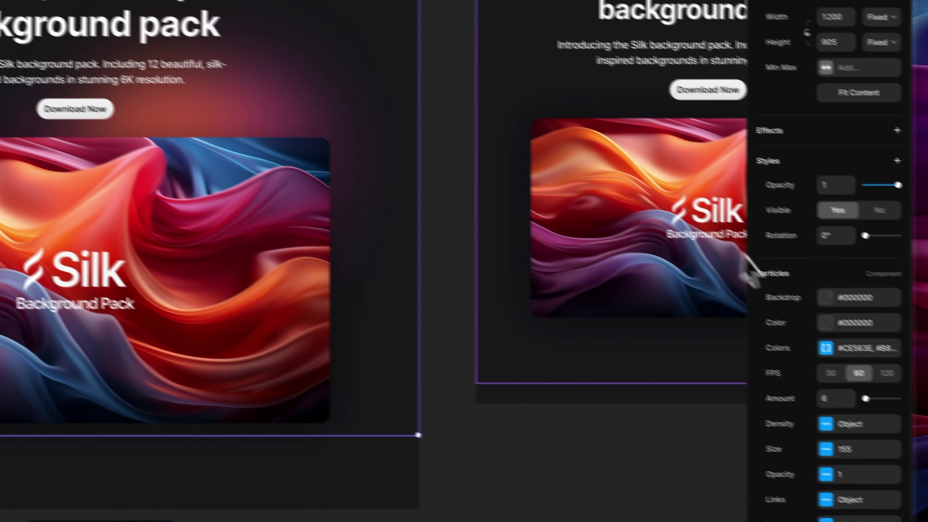
{"action": "scroll", "coordinate": [752, 292], "scroll_direction": "down", "scroll_amount": 3}
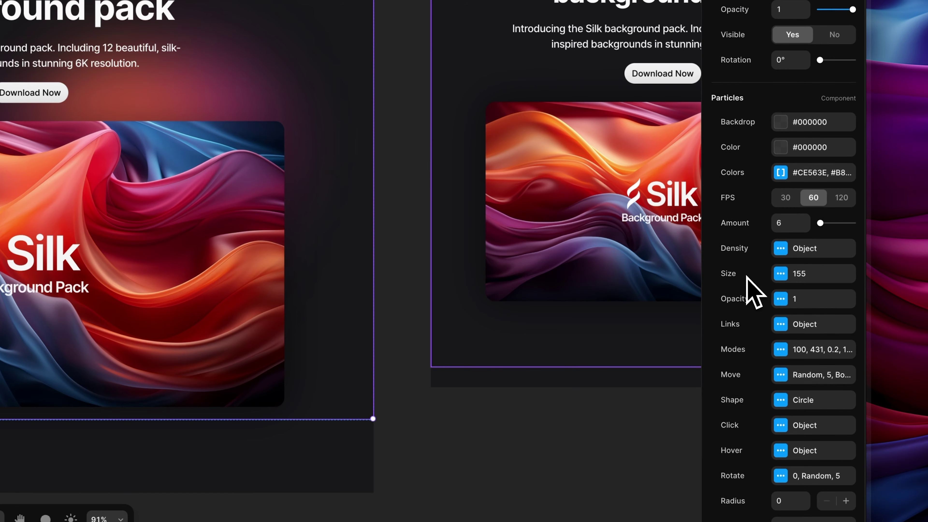
{"action": "left_click", "coordinate": [825, 371]}
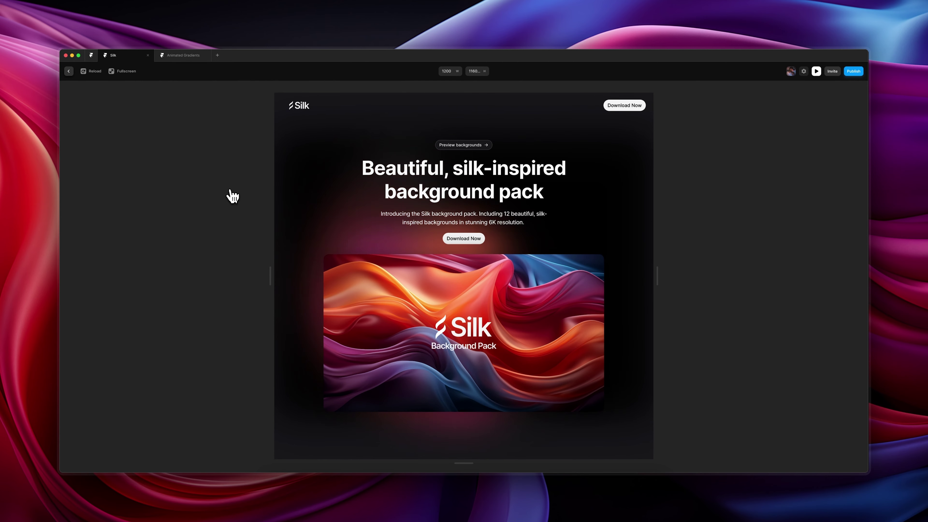
{"action": "key", "text": "Escape"}
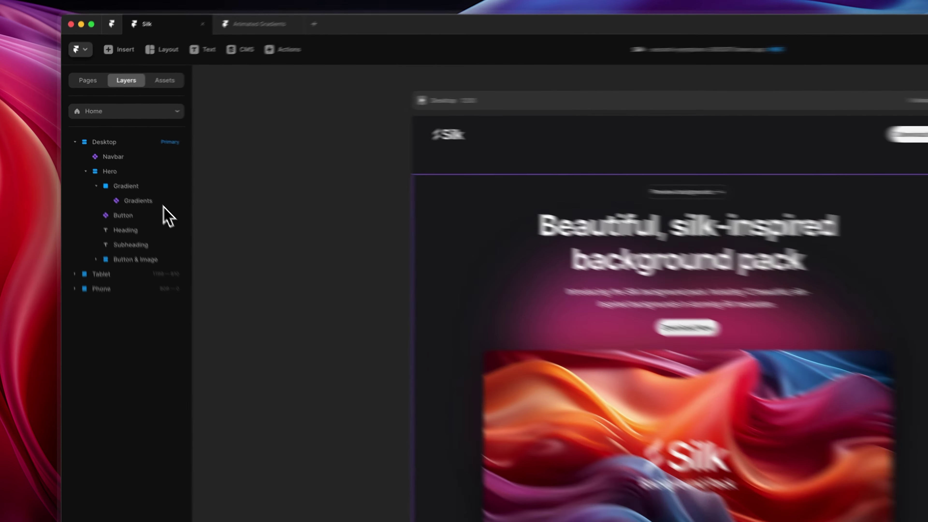
Step: Raise the Gradients particle size from 155 to 500 and preview the broader orange-pink glow
{"action": "left_click", "coordinate": [110, 165]}
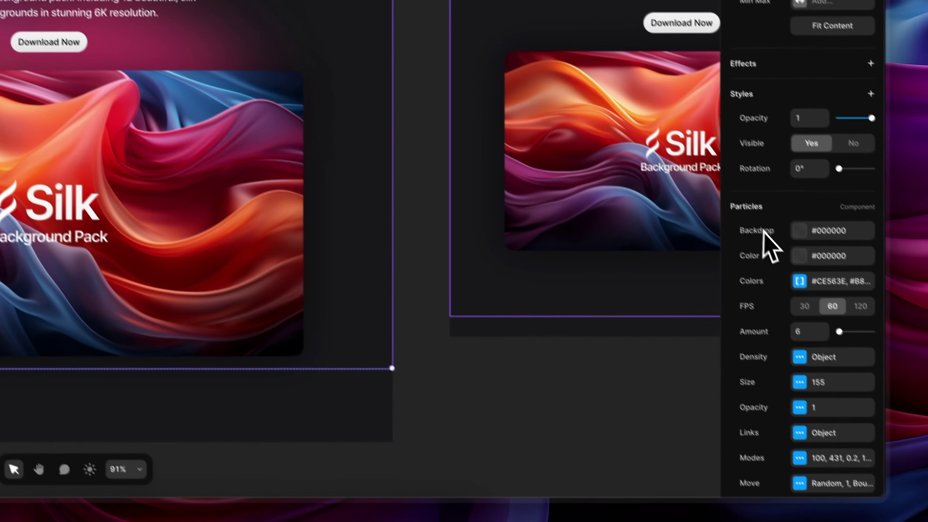
{"action": "scroll", "coordinate": [763, 231], "scroll_direction": "down", "scroll_amount": 3}
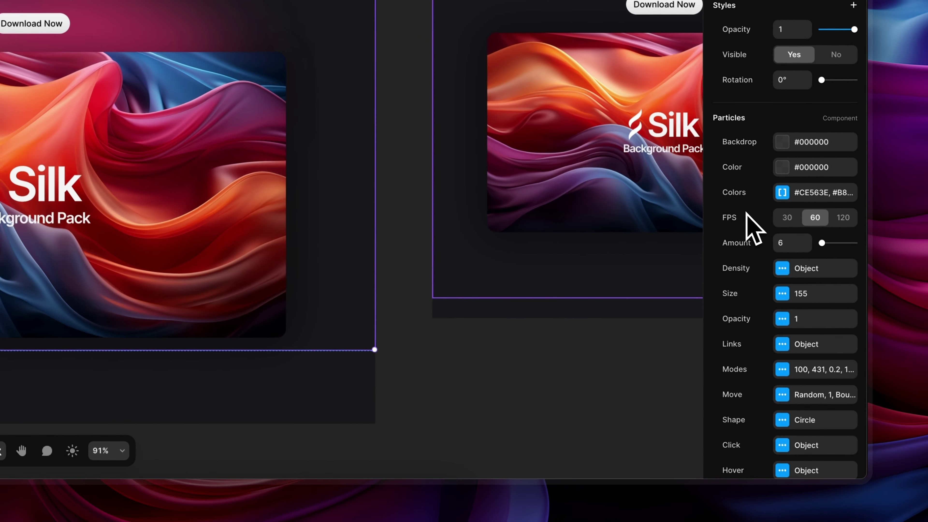
{"action": "left_click", "coordinate": [819, 296]}
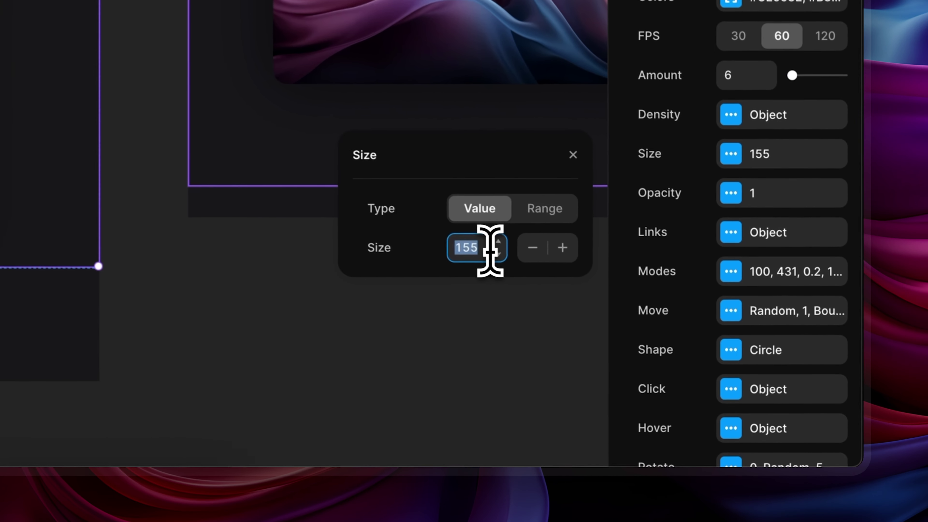
{"action": "left_click", "coordinate": [621, 337]}
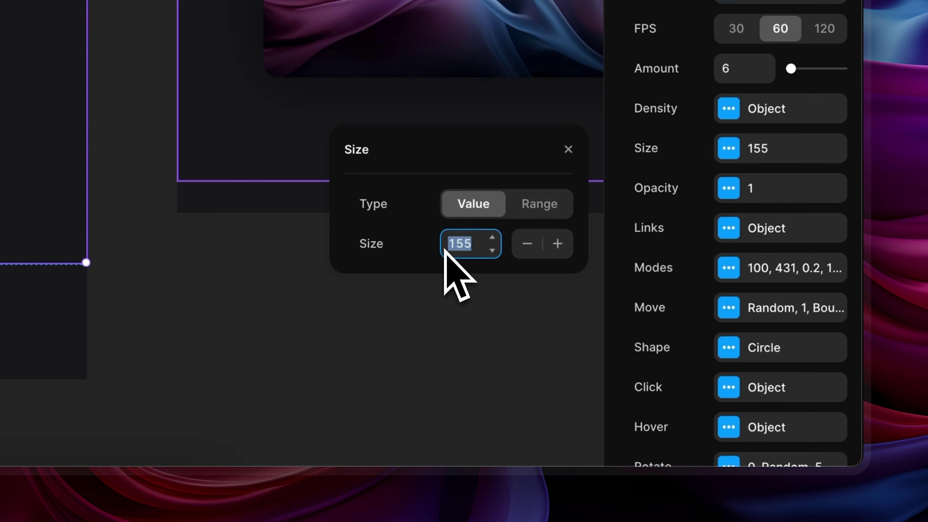
{"action": "type", "text": "00"}
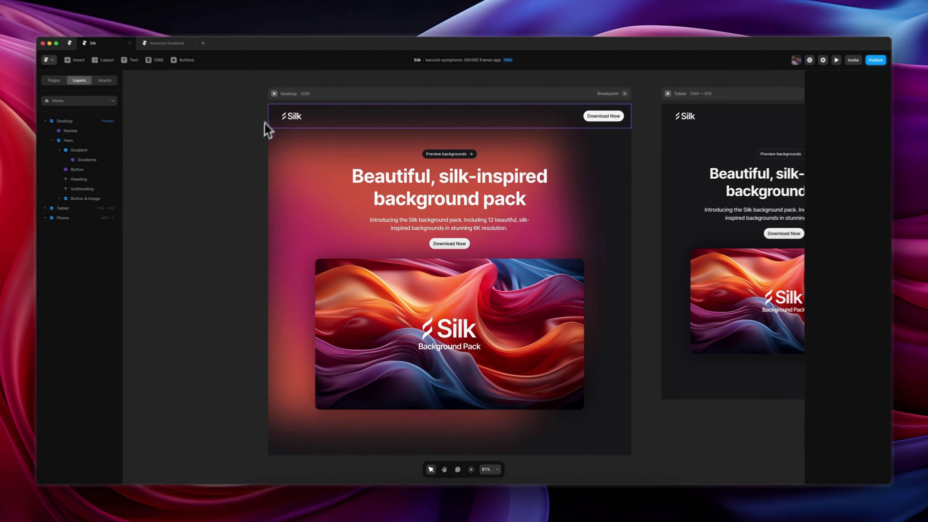
{"action": "key", "text": "super+p"}
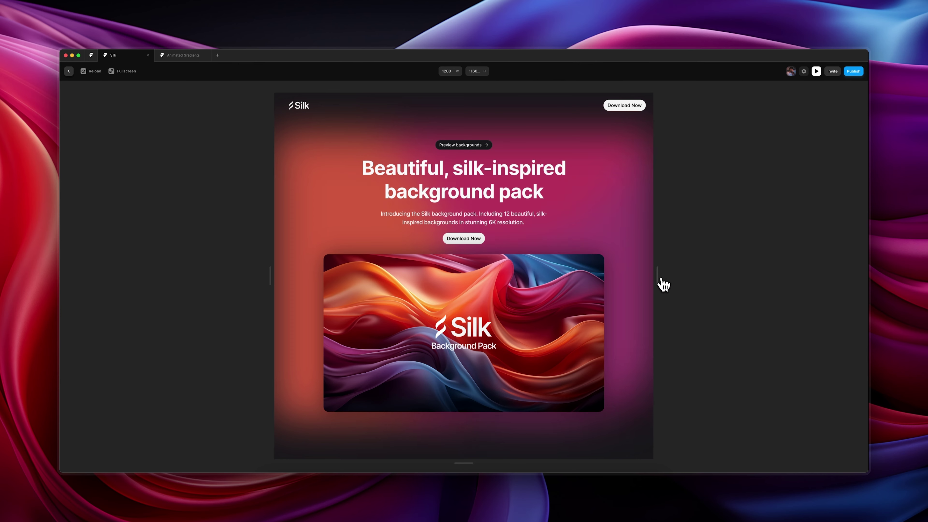
Step: Widen the preview to 2460 px, then enter 155 as the particle size in the editor
{"action": "left_click_drag", "start_coordinate": [662, 280], "coordinate": [910, 275]}
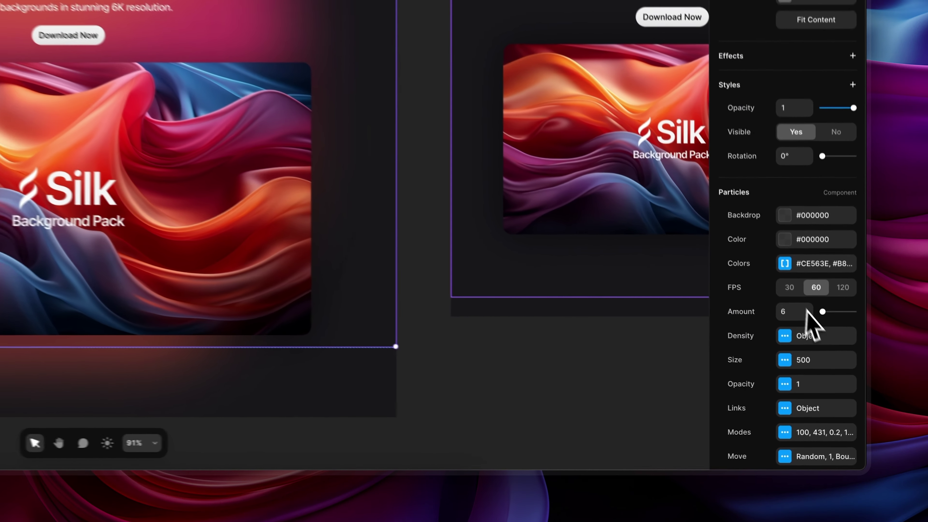
{"action": "left_click", "coordinate": [804, 360]}
{"action": "type", "text": "155"}
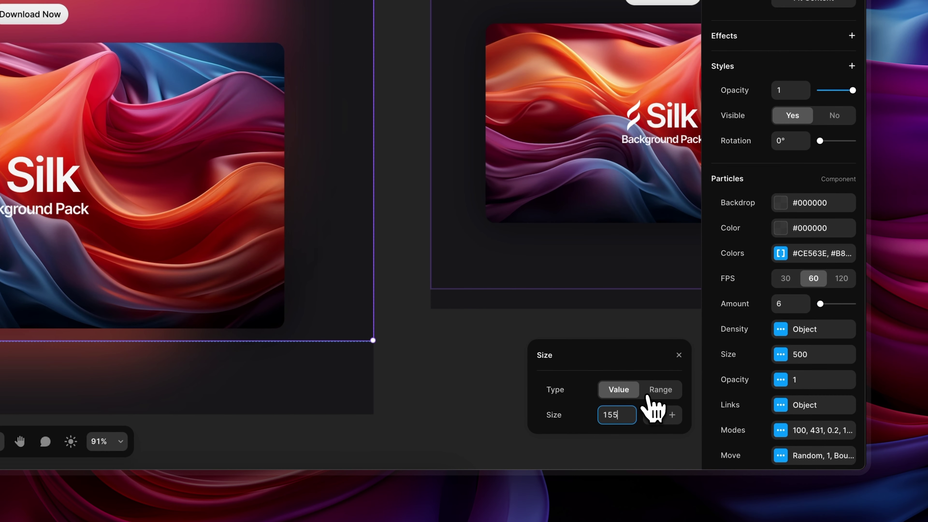